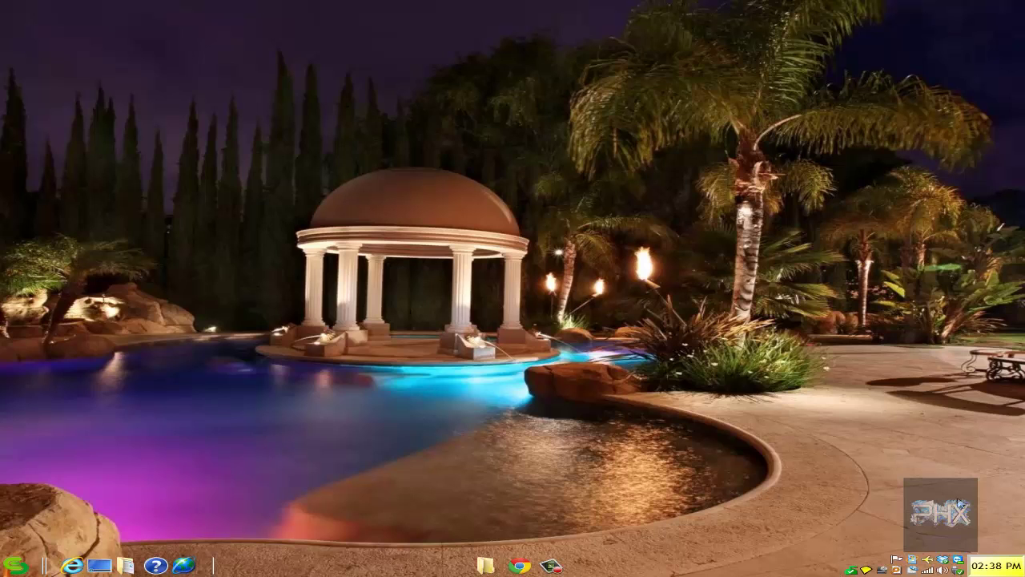
- Open the web browser, search YouTube for "ps2 fhdb" and look through the results
left_click(519, 567)
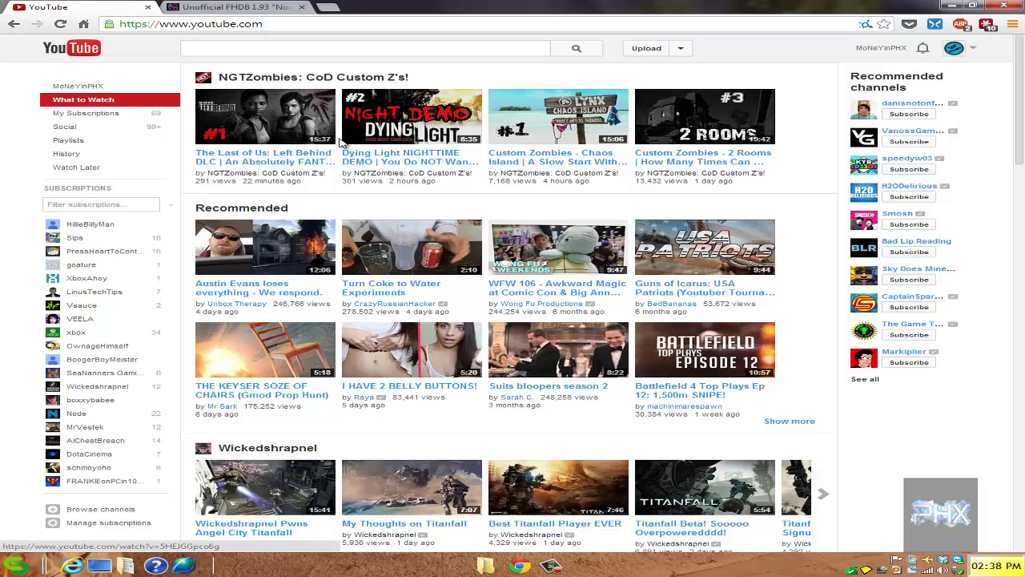
left_click(318, 51)
type("ps2 ")
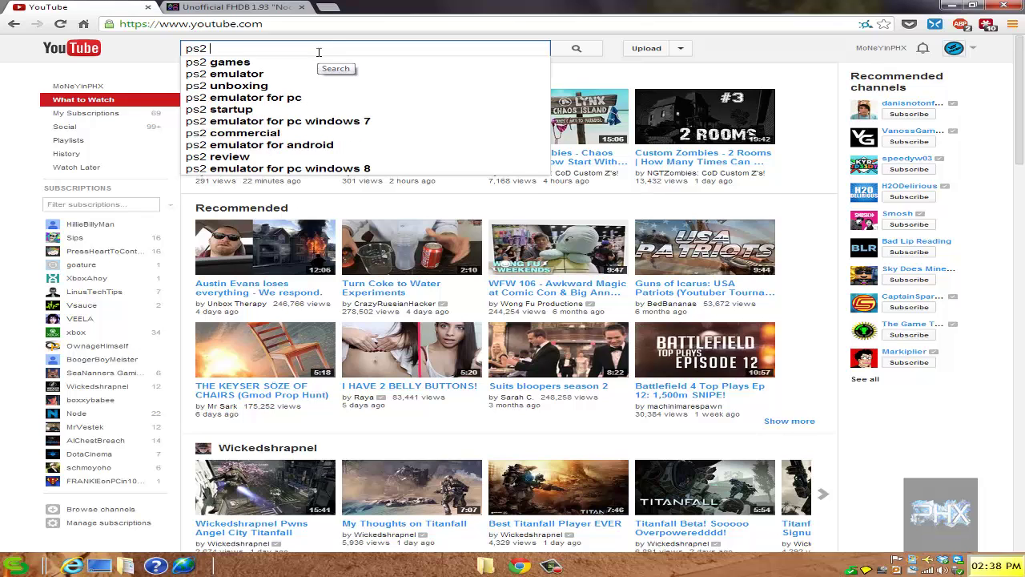
type("fhdb")
key("Return")
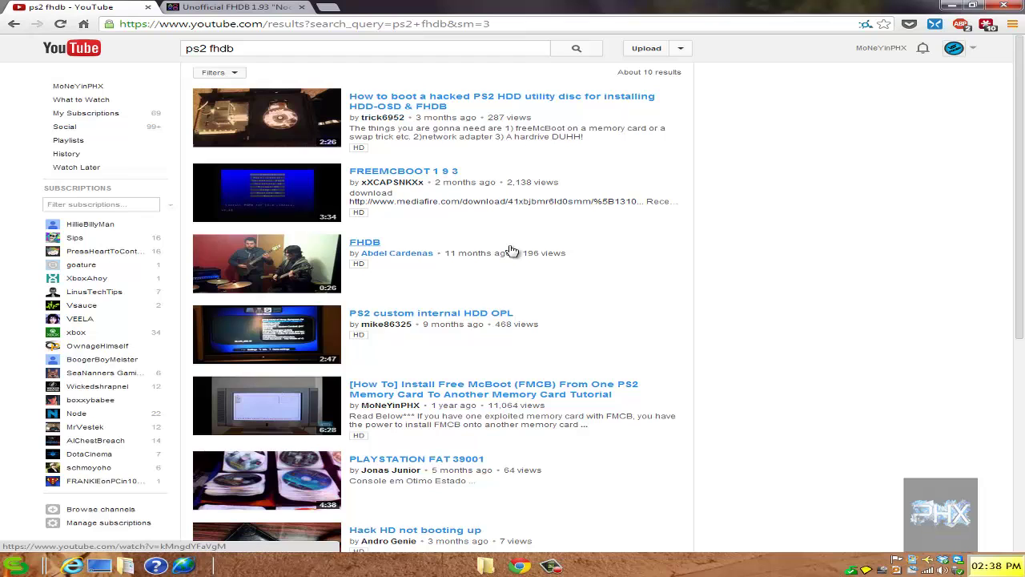
scroll(577, 325, "down", 4)
scroll(597, 381, "up", 4)
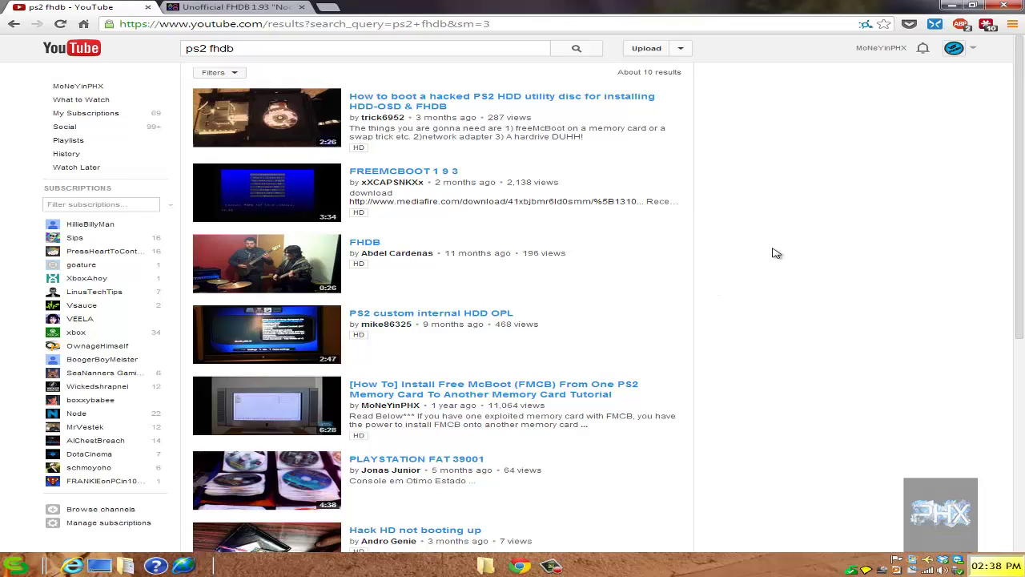
- Read the PSX-Scene thread on the Unofficial FHDB 1.93 "Noobie Package" for its requirements, included software and download links
left_click(227, 5)
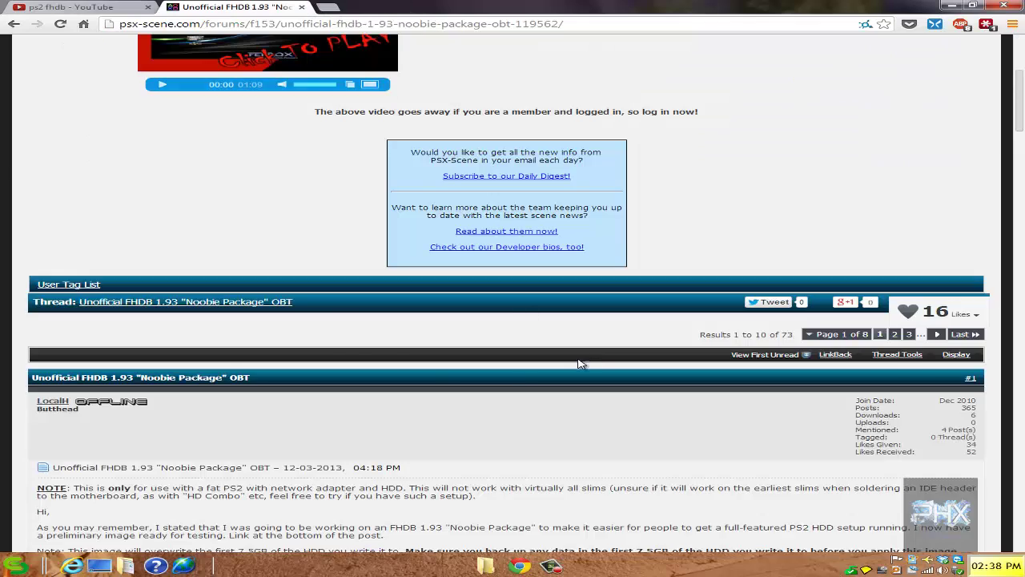
scroll(324, 346, "up", 3)
scroll(229, 394, "down", 4)
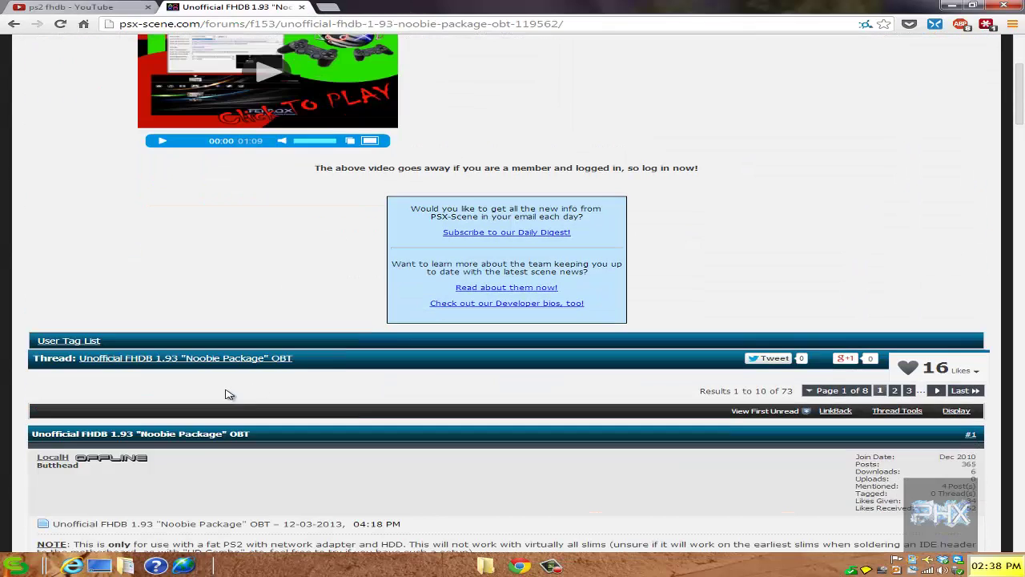
scroll(303, 427, "down", 2)
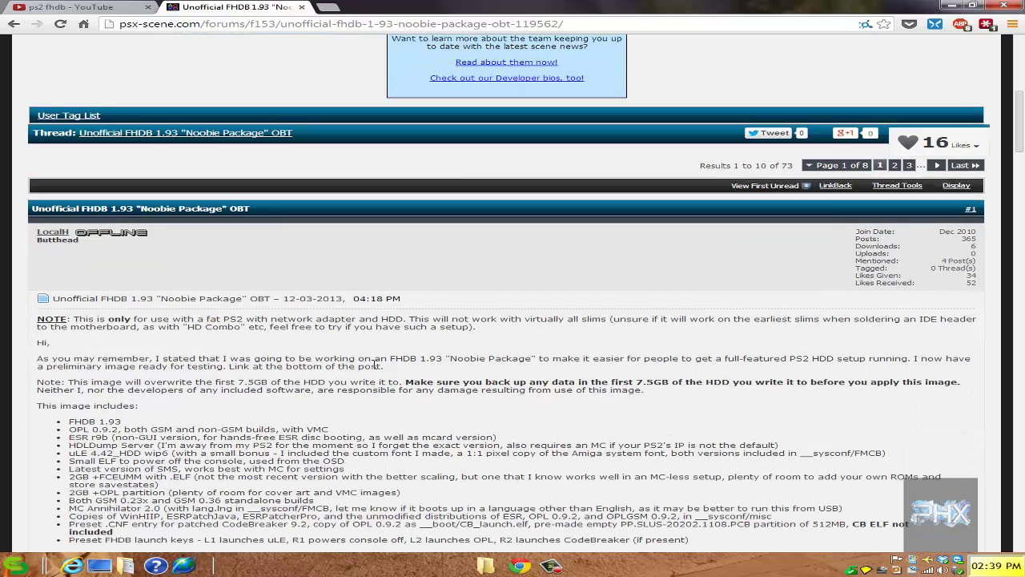
scroll(237, 350, "down", 2)
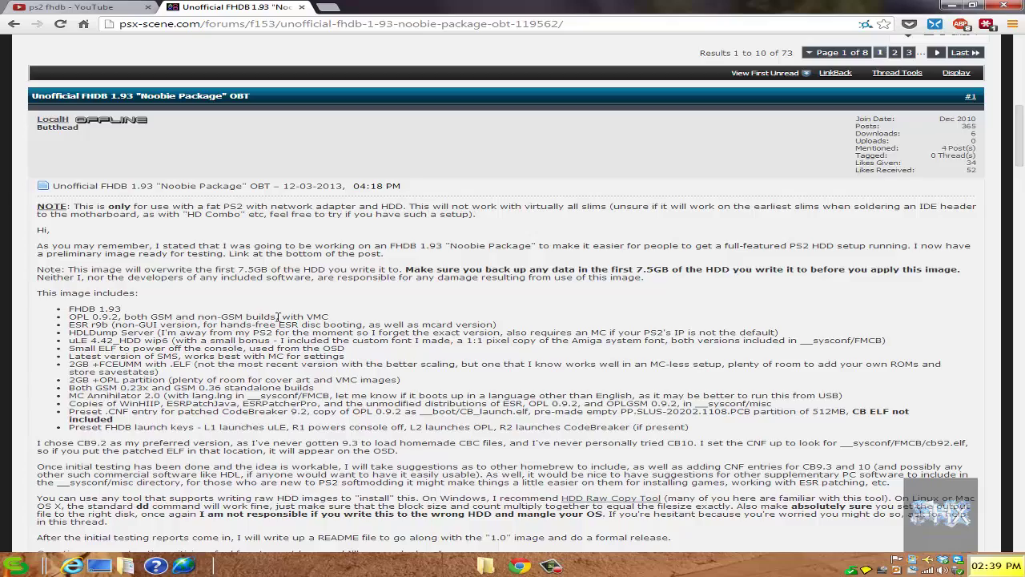
scroll(278, 317, "down", 2)
scroll(298, 306, "down", 2)
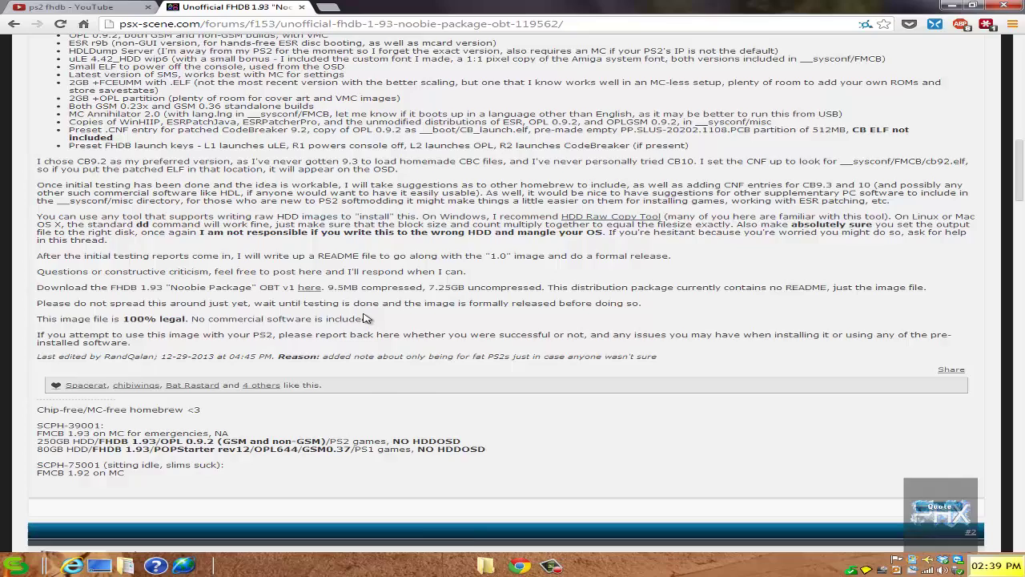
scroll(364, 318, "down", 1)
scroll(411, 353, "down", 2)
scroll(300, 346, "up", 5)
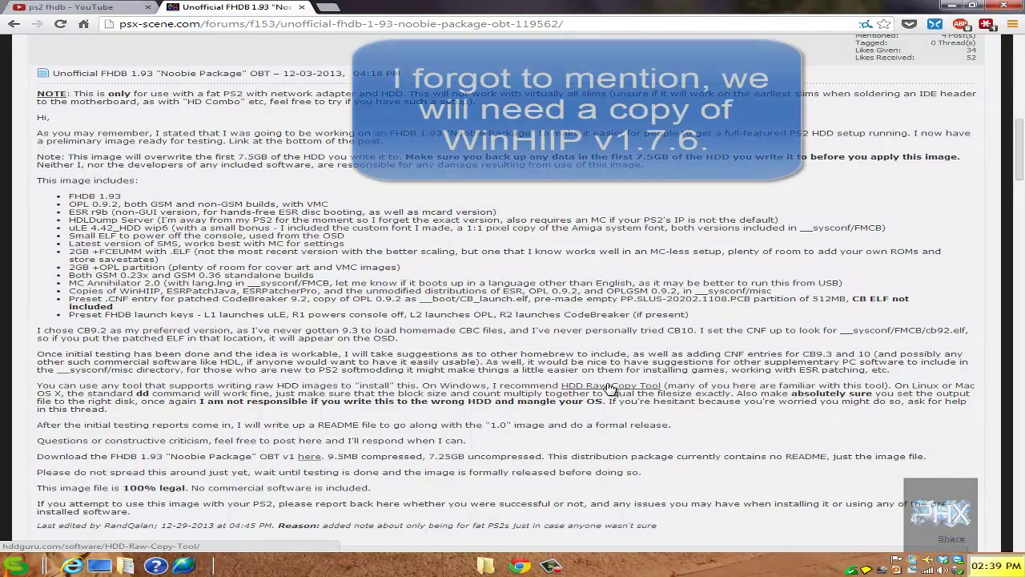
scroll(437, 303, "up", 4)
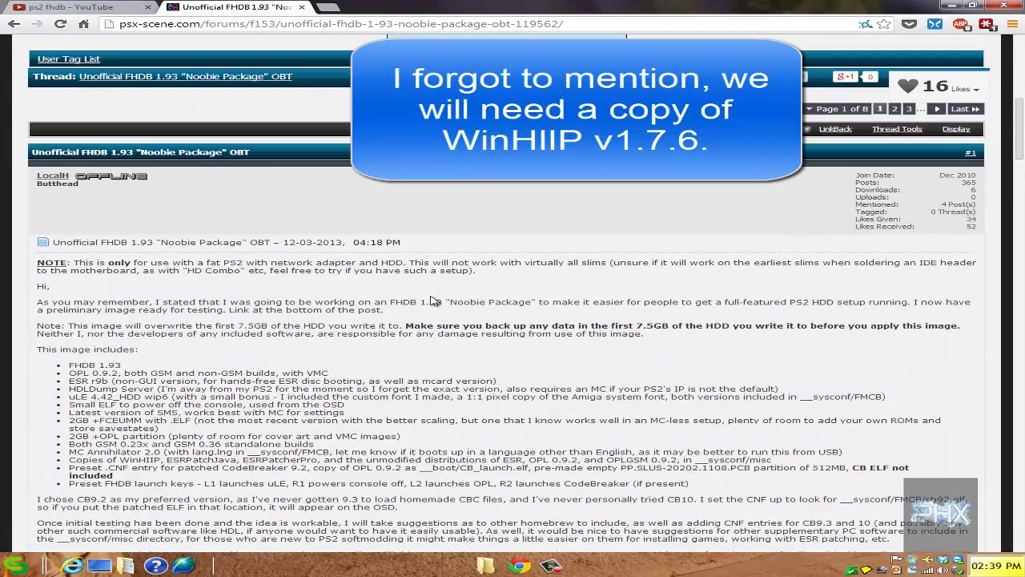
- Switch to the PS2 Files folder, inspect the FHDB1.93.img archive and extracted image, and look up HDD Raw Copy Tool in the launcher
left_click(949, 8)
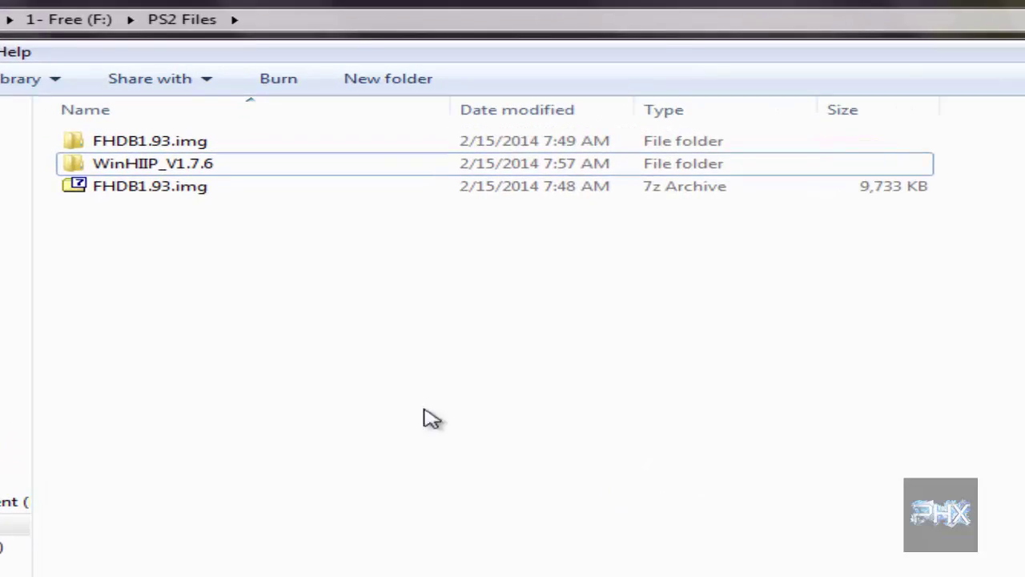
left_click(161, 200)
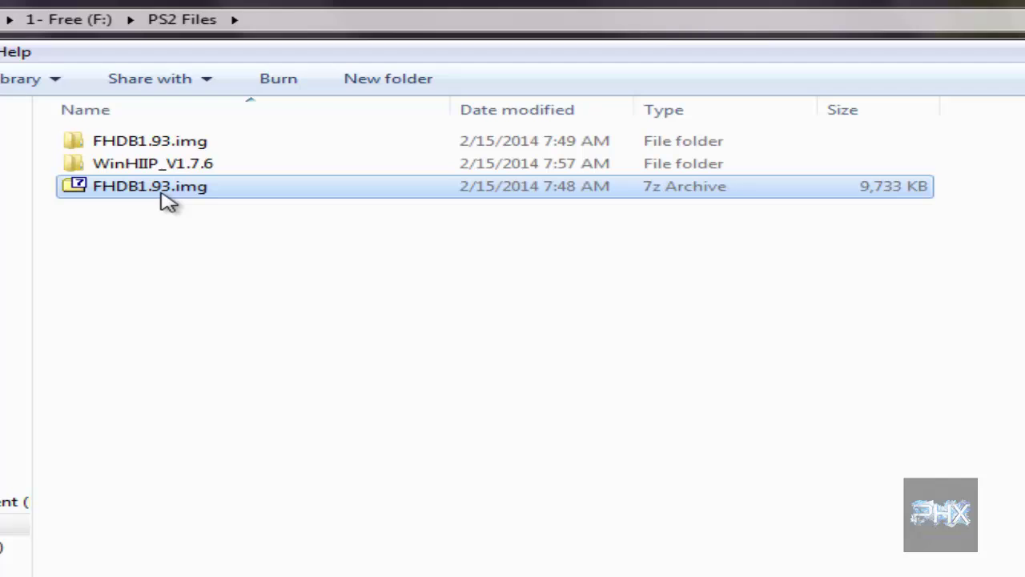
right_click(203, 192)
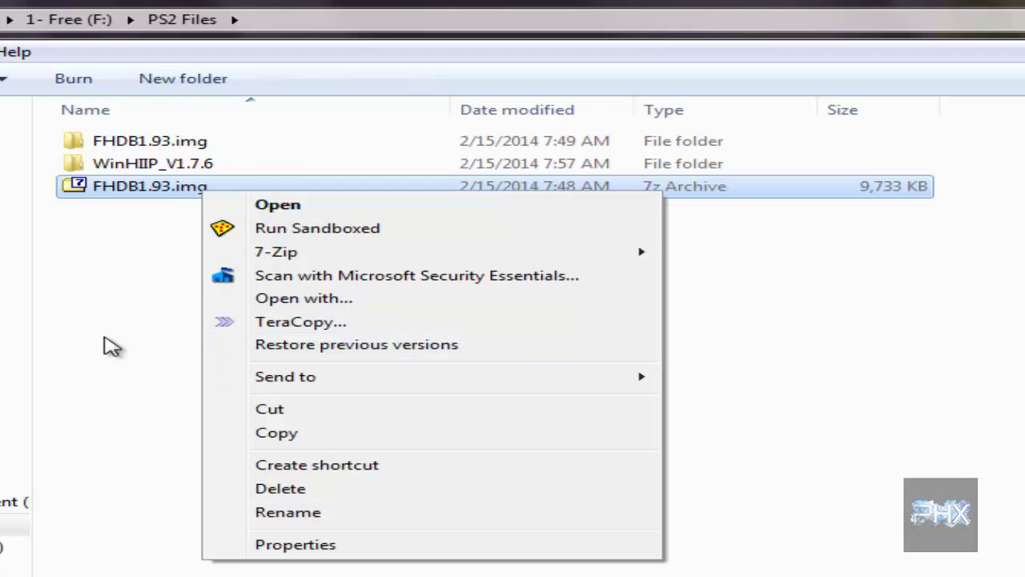
left_click(107, 344)
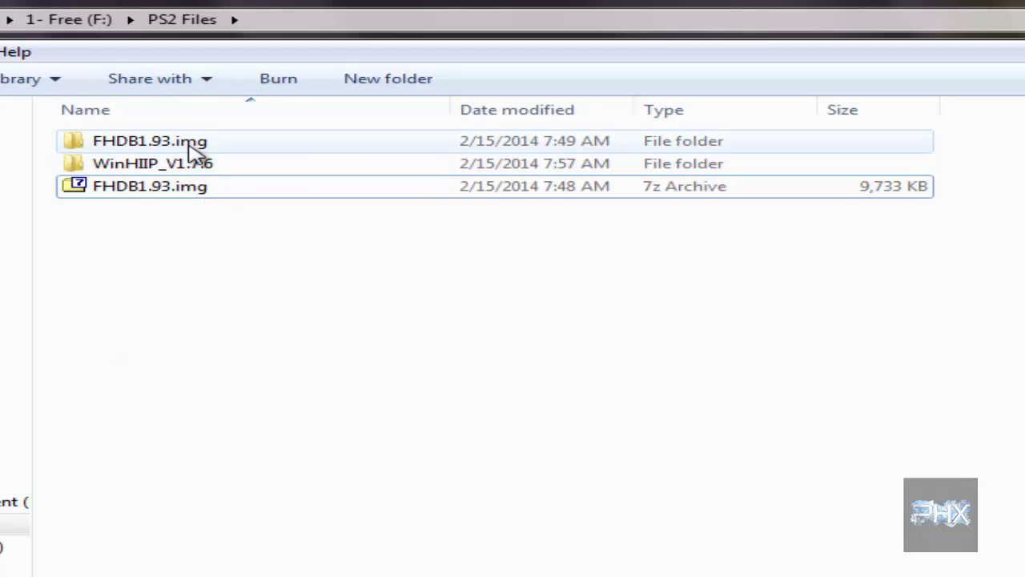
double_click(195, 149)
left_click(260, 156)
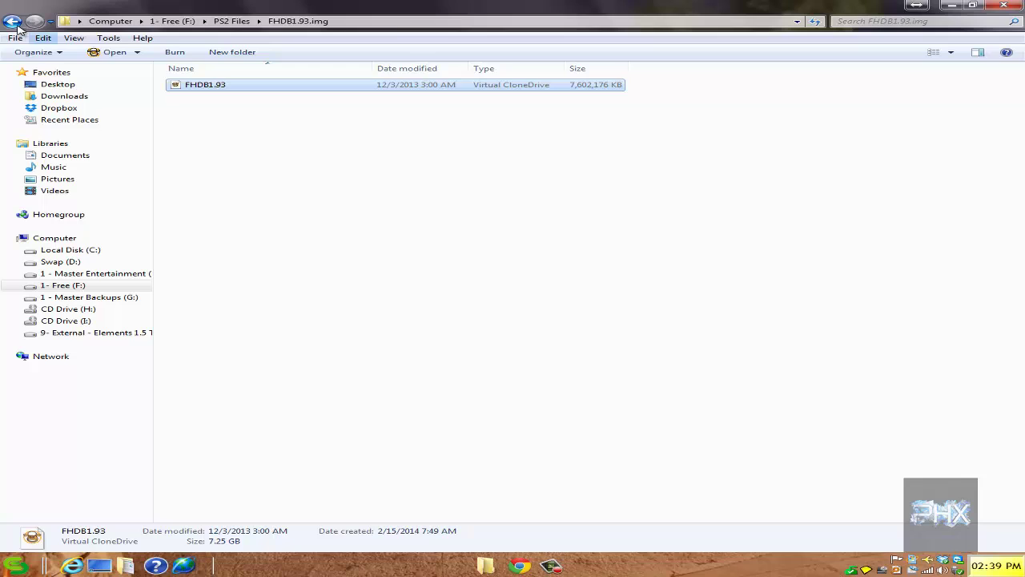
left_click(13, 22)
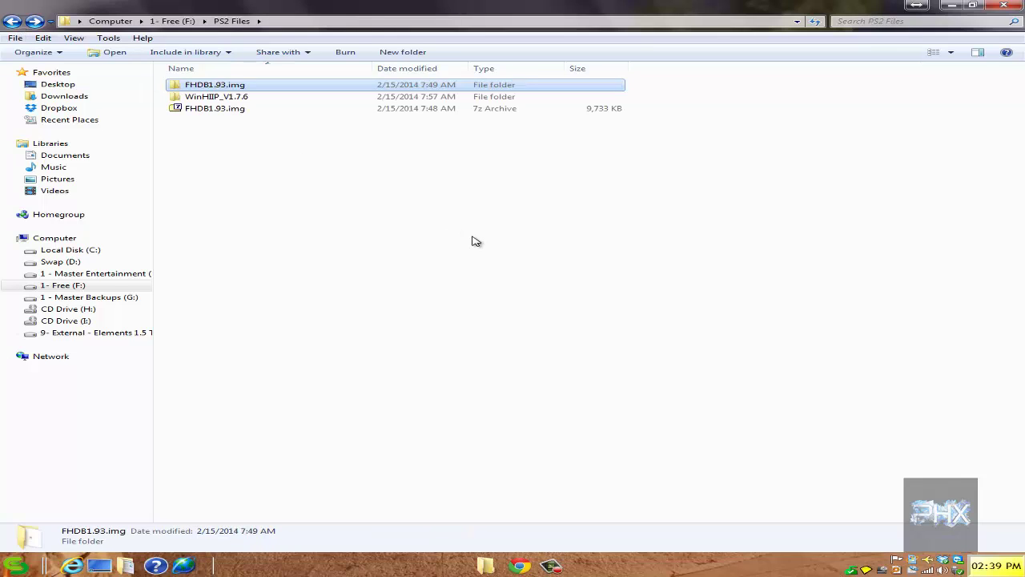
key("alt+space")
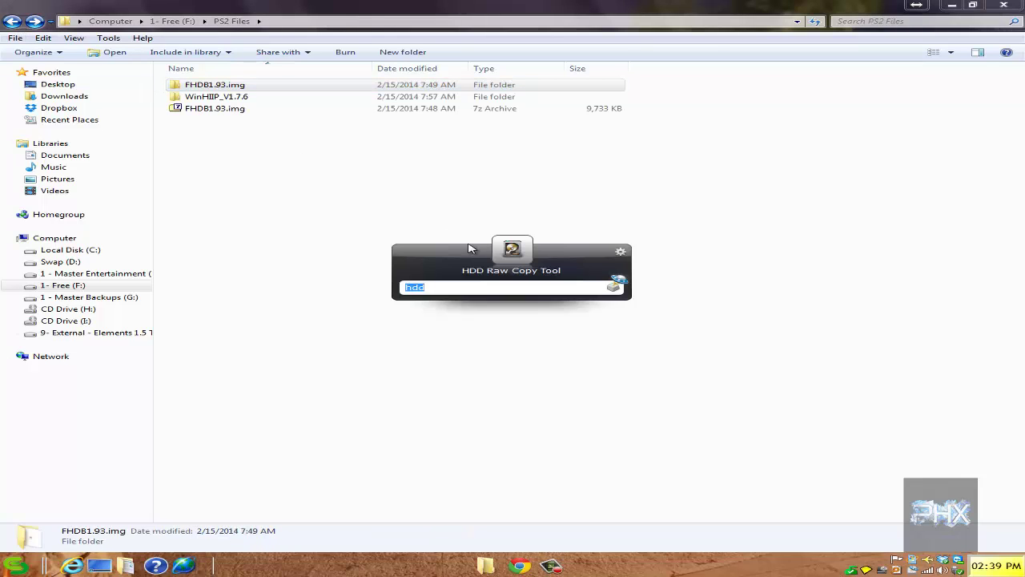
left_click(307, 254)
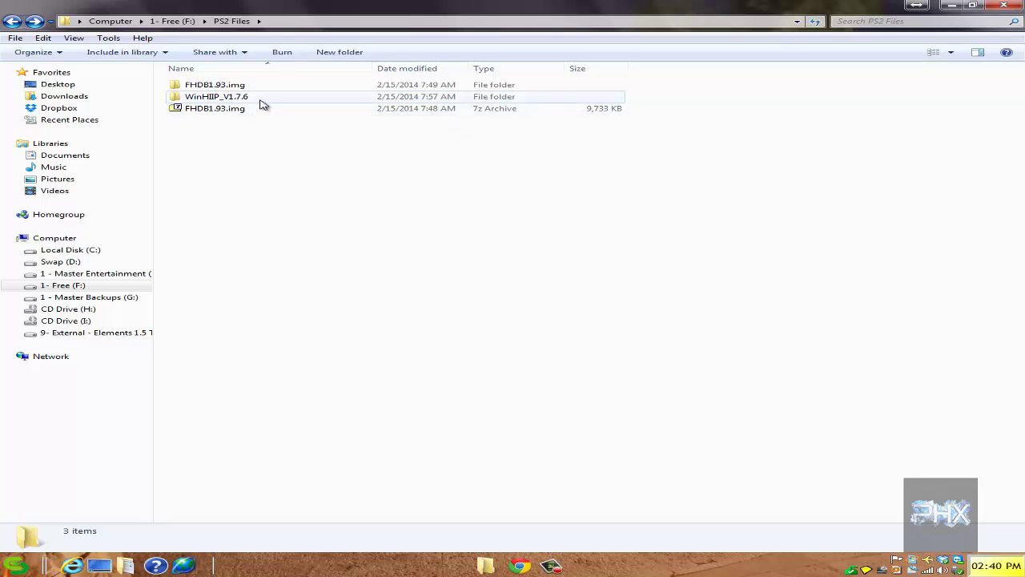
- Start WinHIIP from the WinHIIP_V1.7.6 folder and select the 37.25 GB Drive 3 (PS2)
double_click(260, 99)
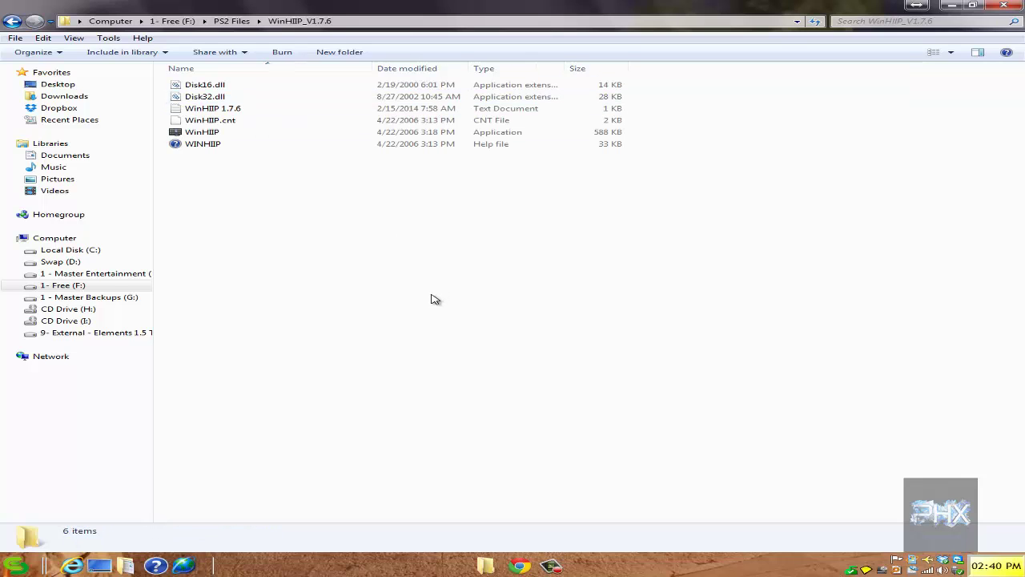
double_click(210, 132)
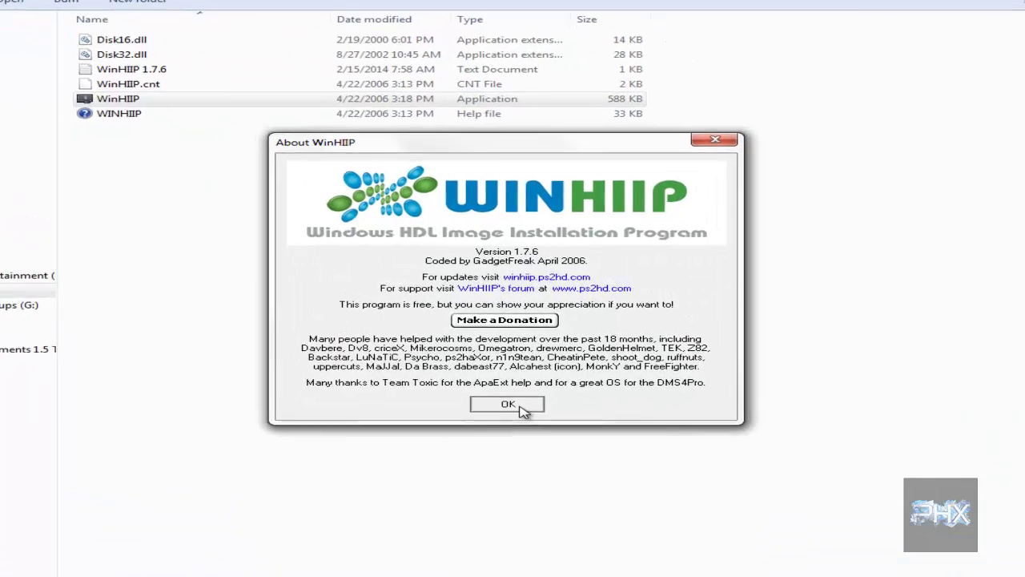
left_click(519, 406)
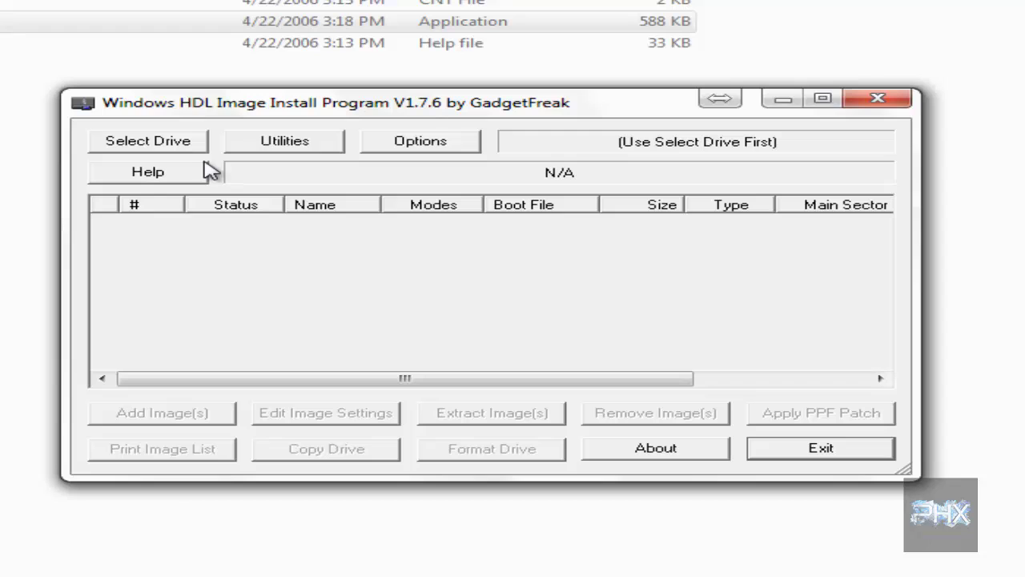
left_click(182, 151)
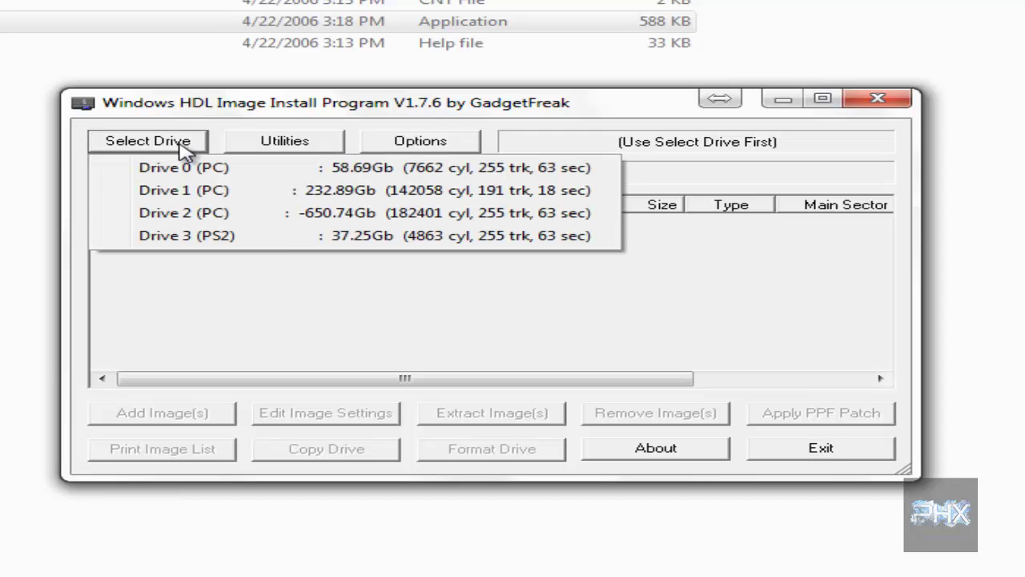
left_click(292, 237)
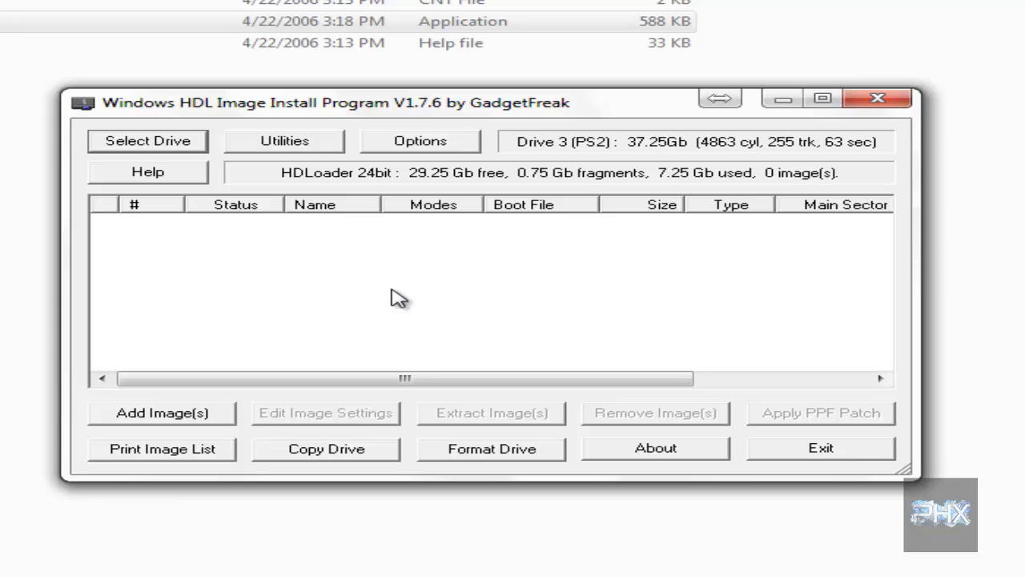
- Format the selected PS2 drive with the Quick erase mode and HDLoader 28bit application, and close WinHIIP
left_click(506, 455)
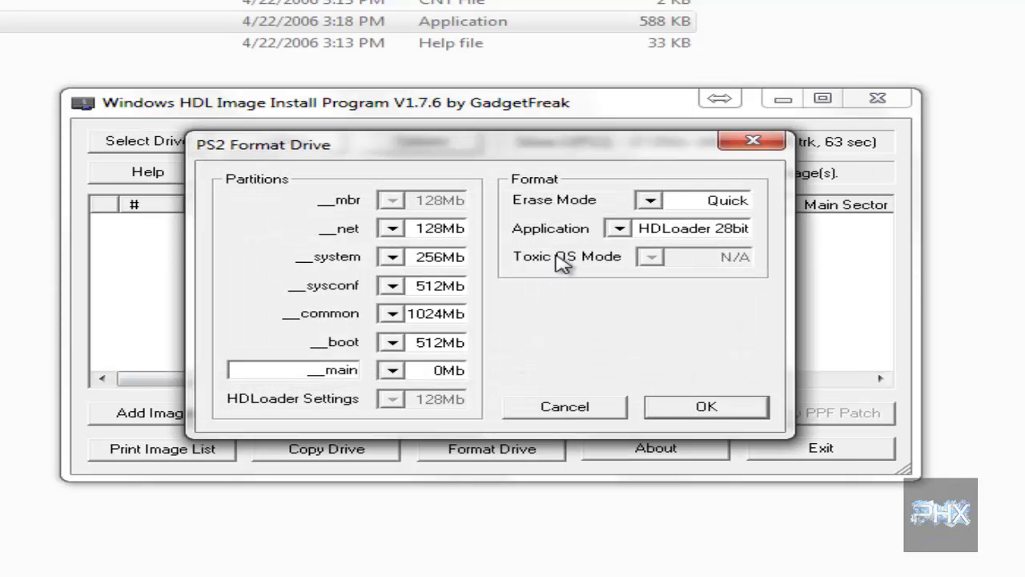
left_click(676, 400)
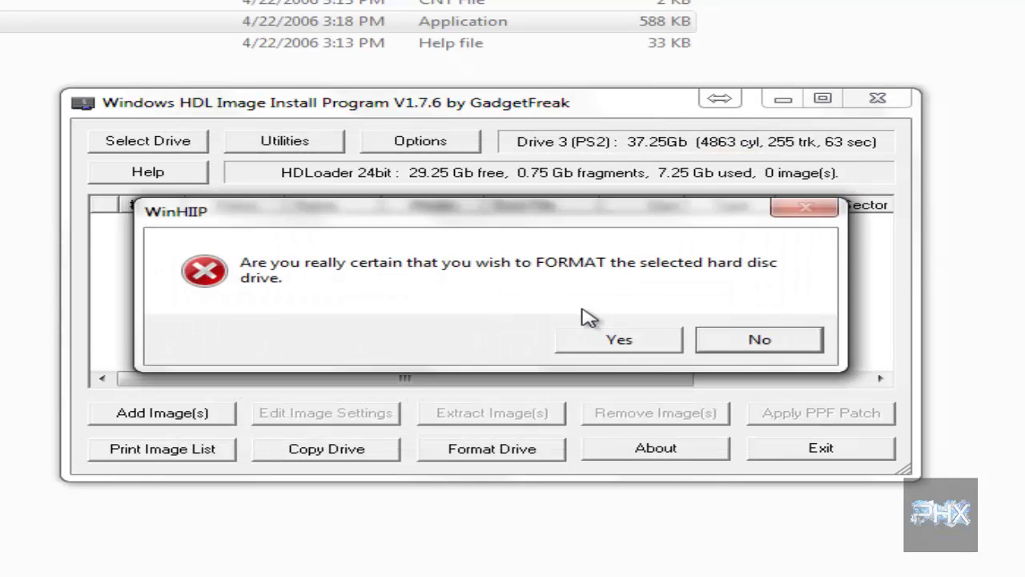
left_click(650, 349)
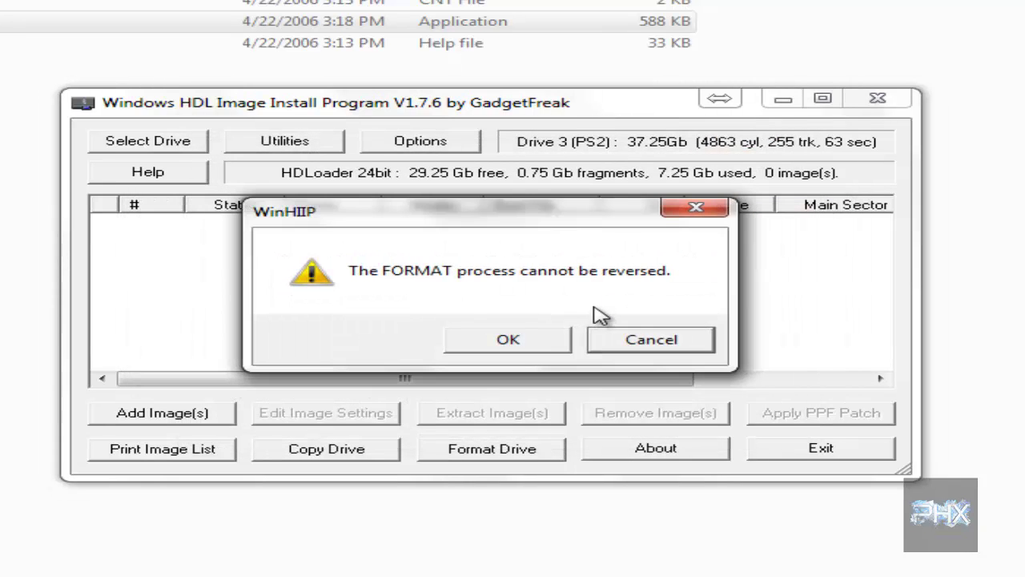
left_click(526, 343)
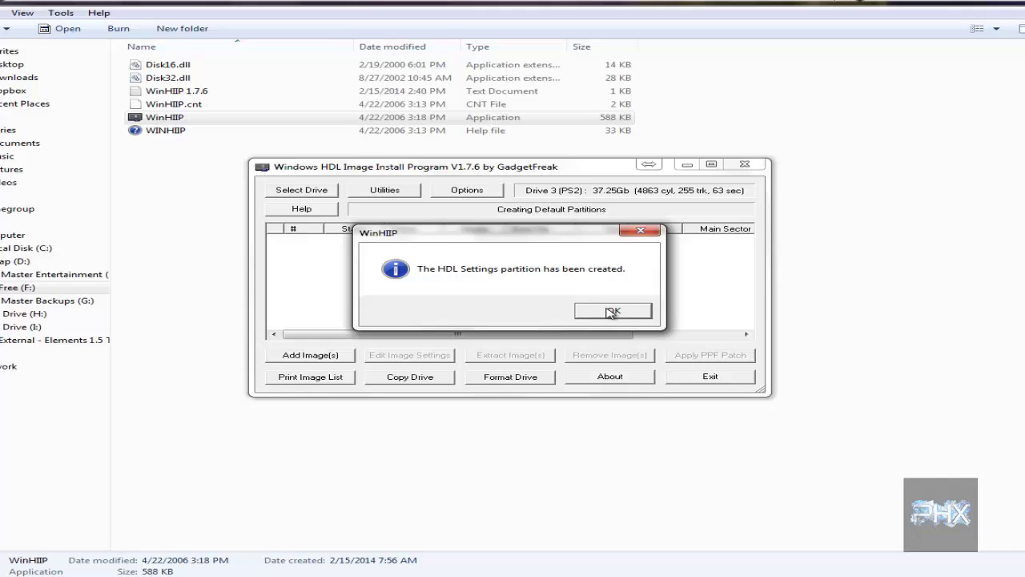
left_click(622, 316)
left_click(633, 314)
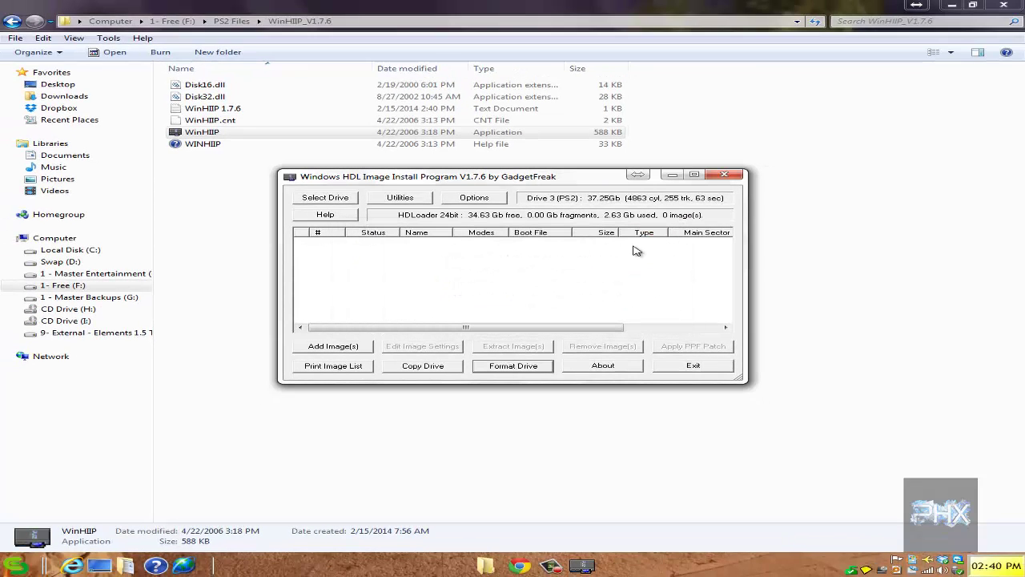
left_click(723, 177)
left_click(28, 20)
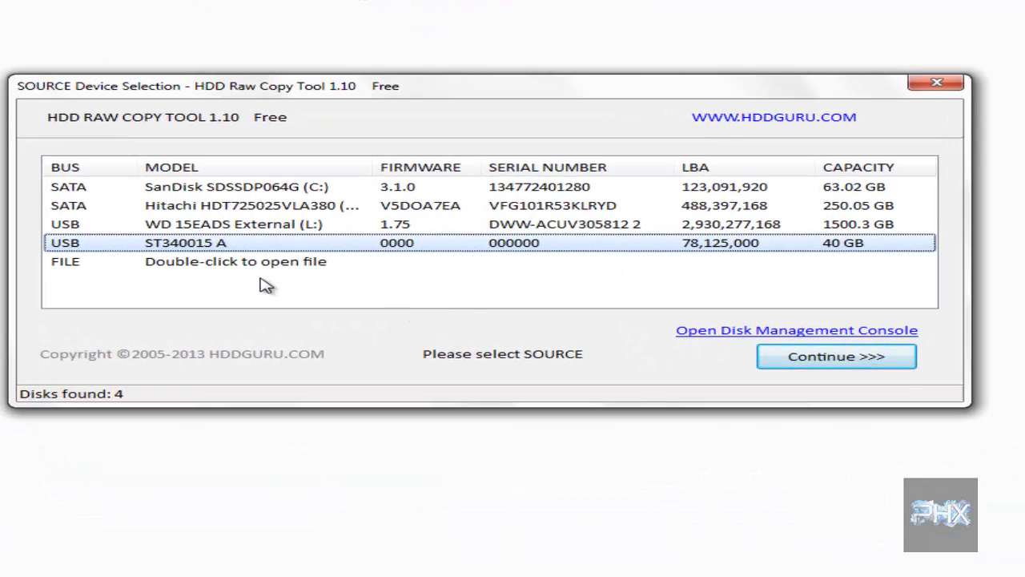
- Choose the FHDB1.93 image in the PS2 Files folder on drive F: as the copy source and continue to target selection
left_click(266, 262)
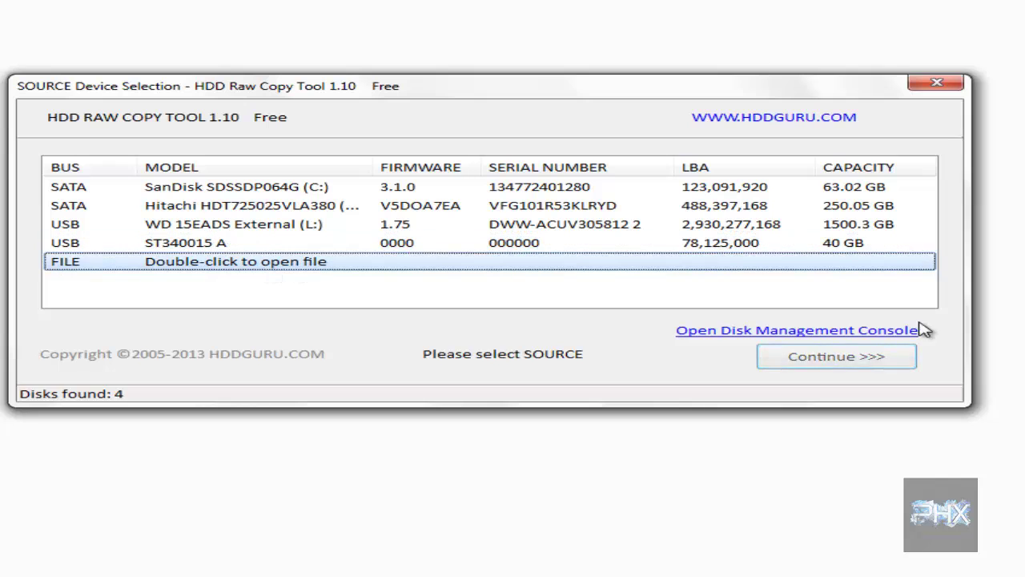
double_click(640, 271)
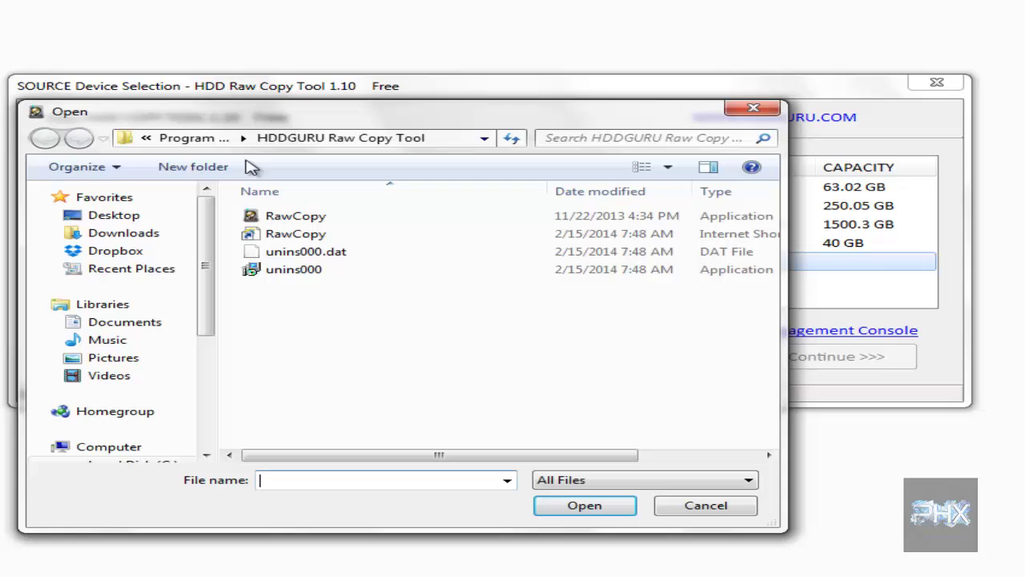
left_click(126, 444)
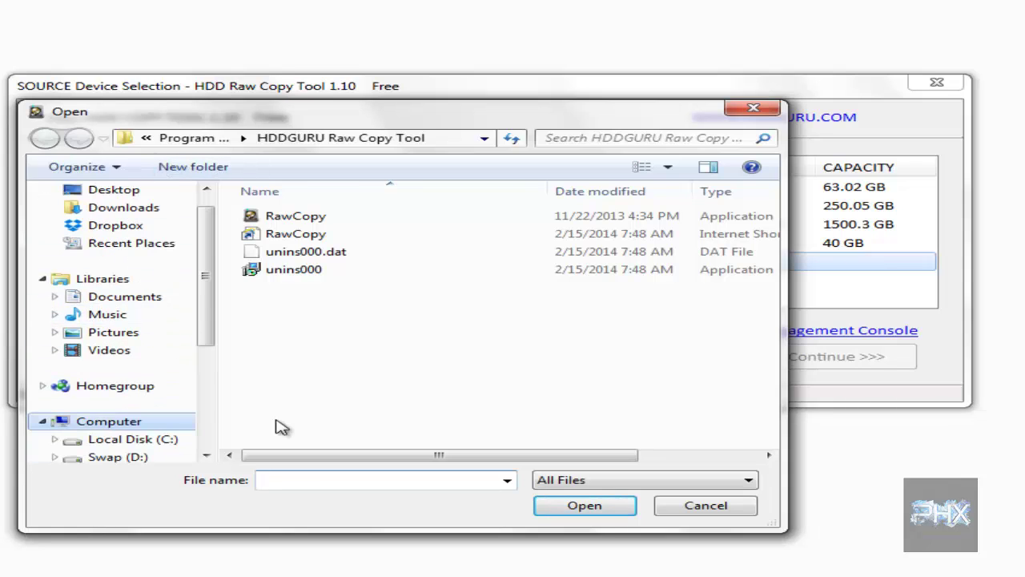
double_click(416, 382)
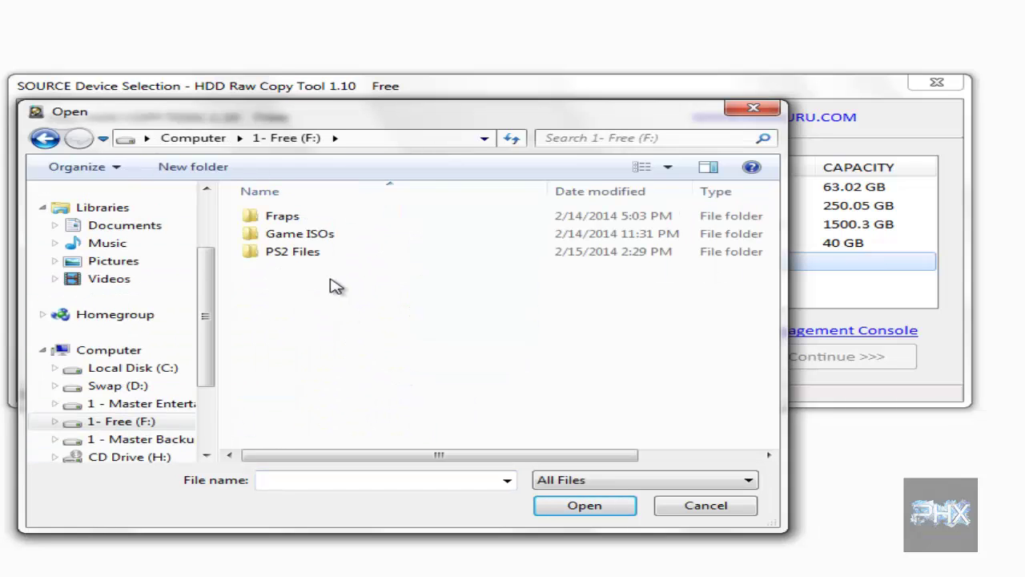
double_click(359, 217)
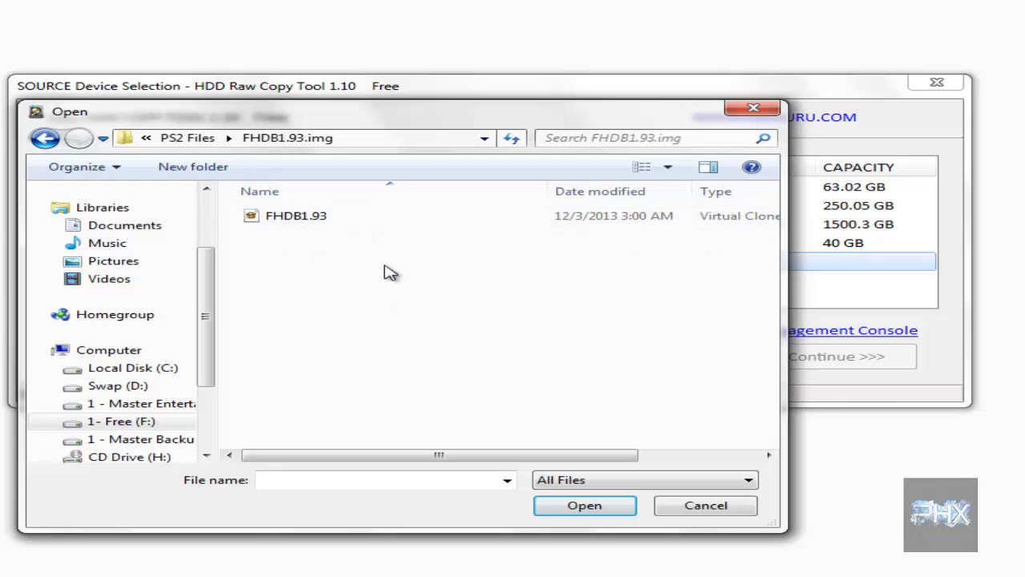
left_click(341, 224)
left_click(587, 505)
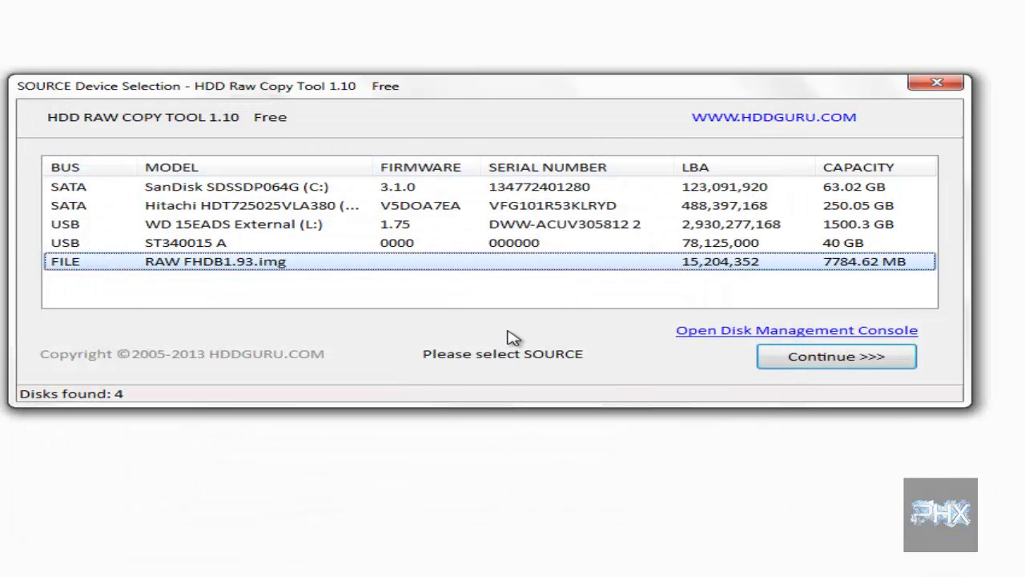
left_click(817, 360)
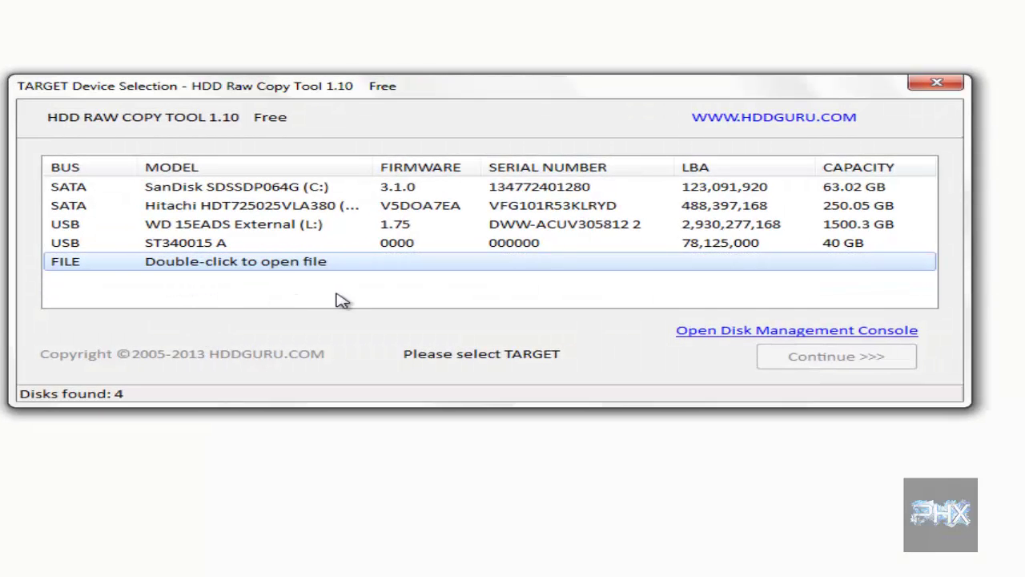
- Set the 40 GB ST340015 A USB drive as the target and start the raw copy, accepting the overwrite of its data
left_click(226, 246)
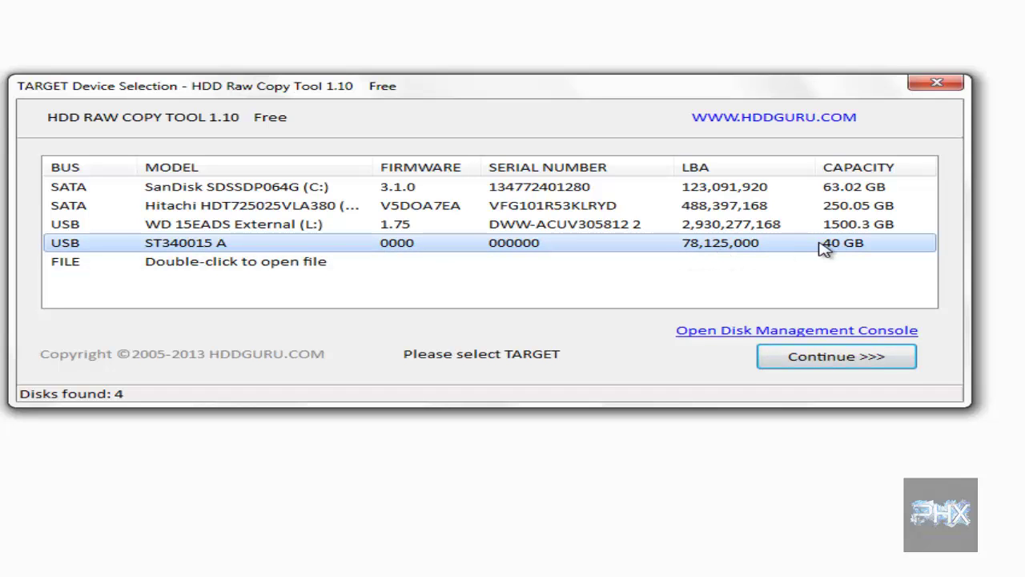
left_click(868, 363)
left_click(764, 407)
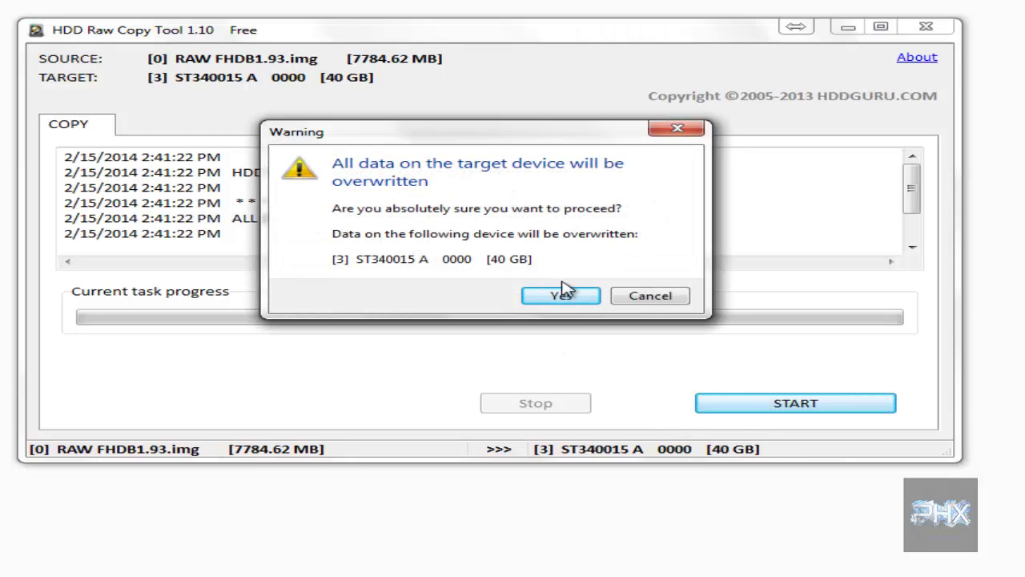
left_click(563, 292)
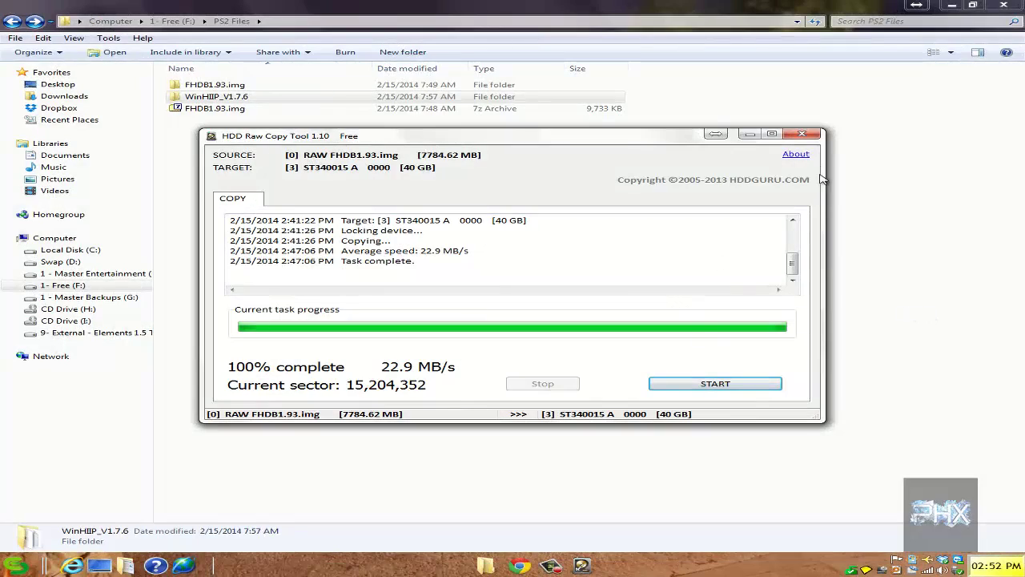
- Close HDD Raw Copy Tool and safely eject the USB to ATA/ATAPI Bridge
left_click(813, 137)
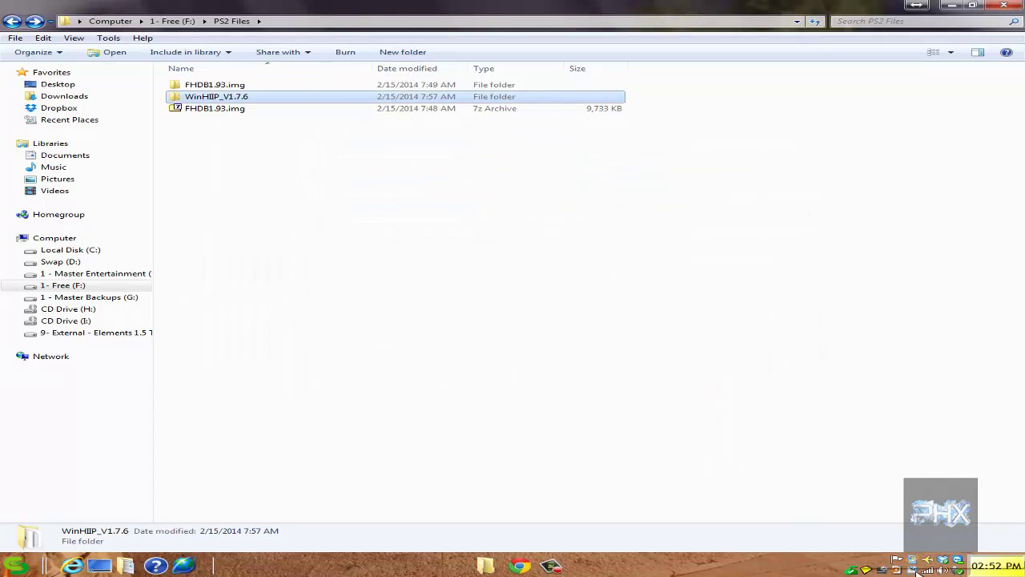
left_click(958, 570)
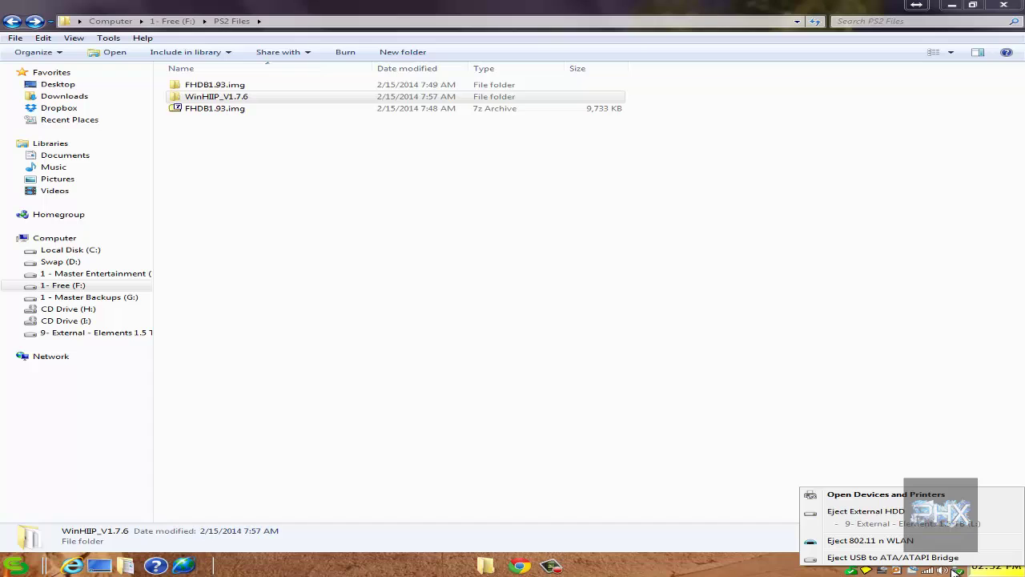
left_click(921, 556)
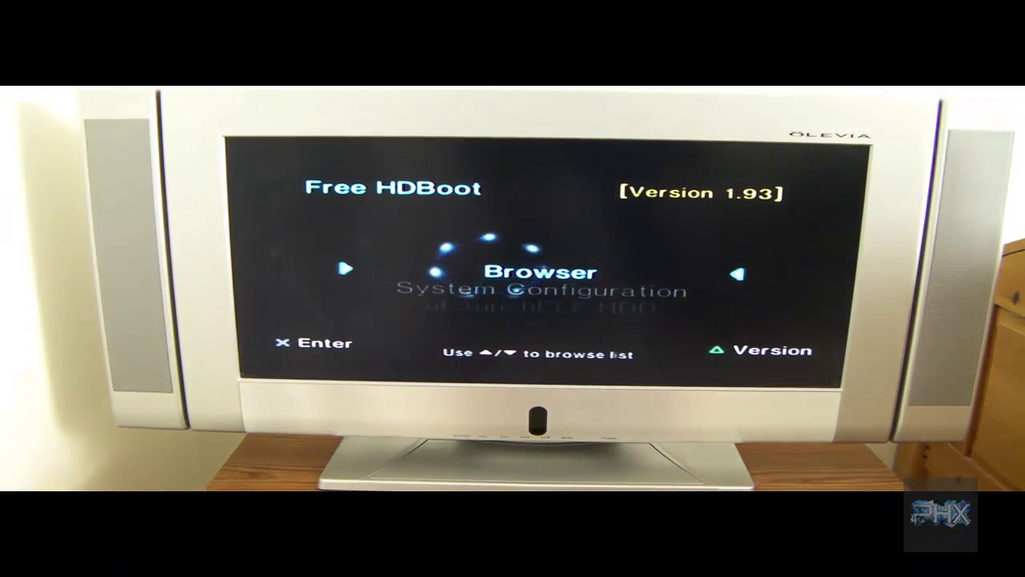
key("Down")
key("Down")
key("Down")
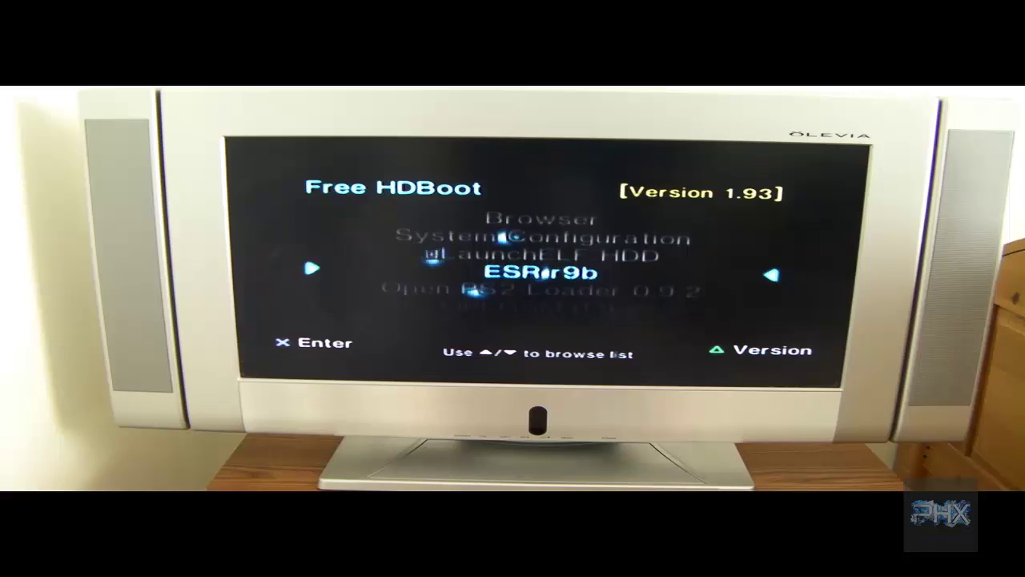
key("Down")
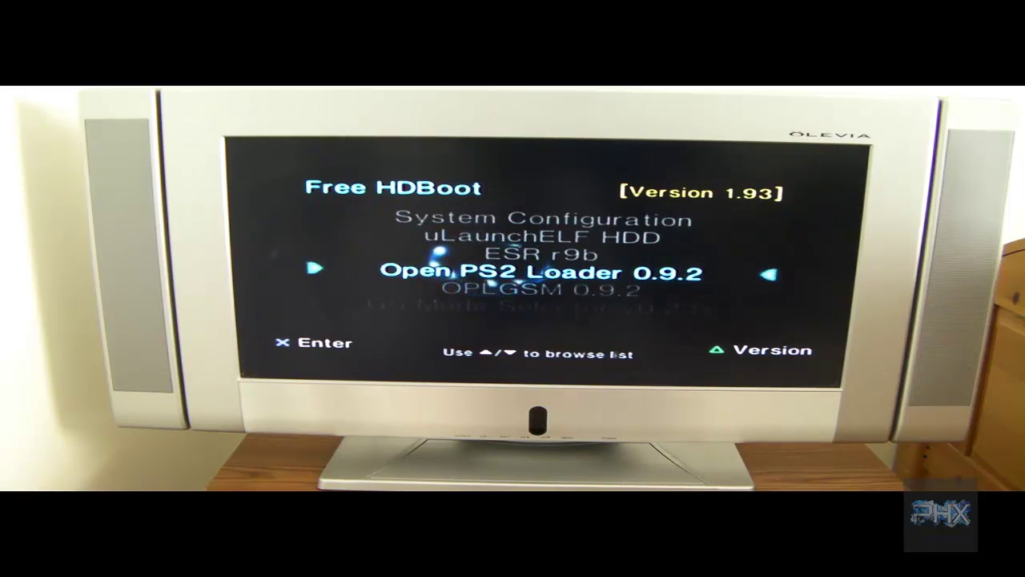
key("Down")
key("Down")
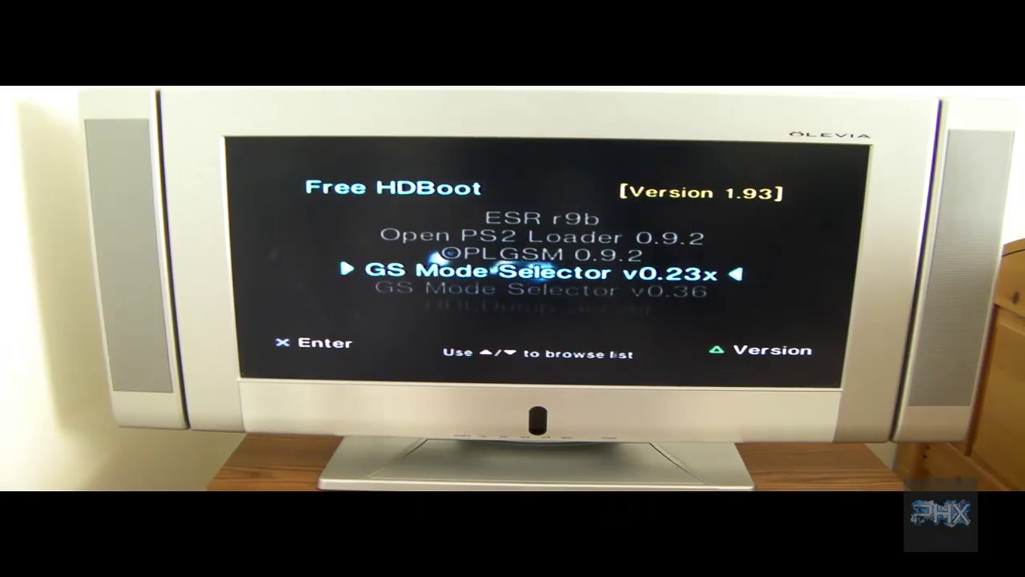
key("Down")
key("Down")
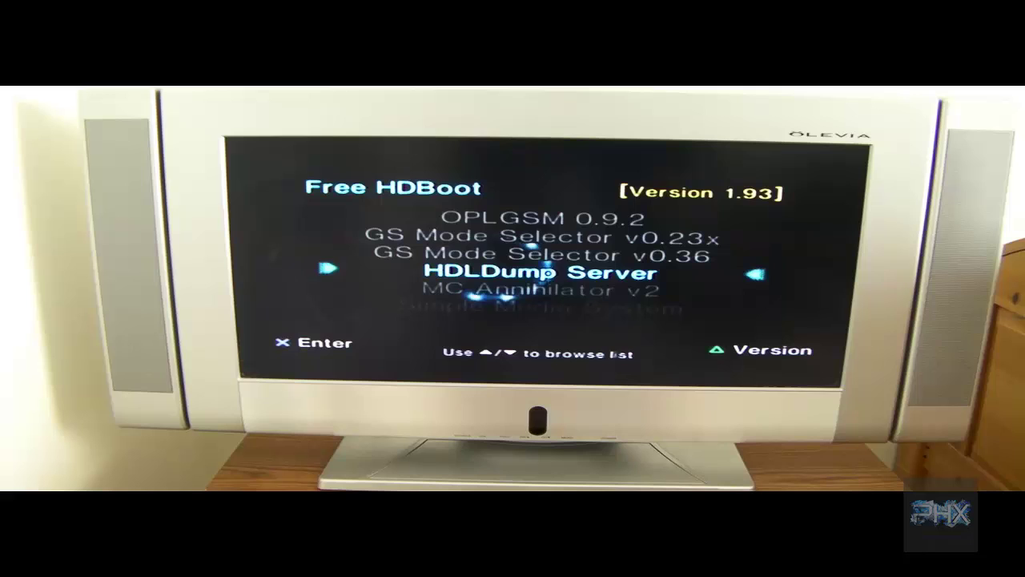
key("Down")
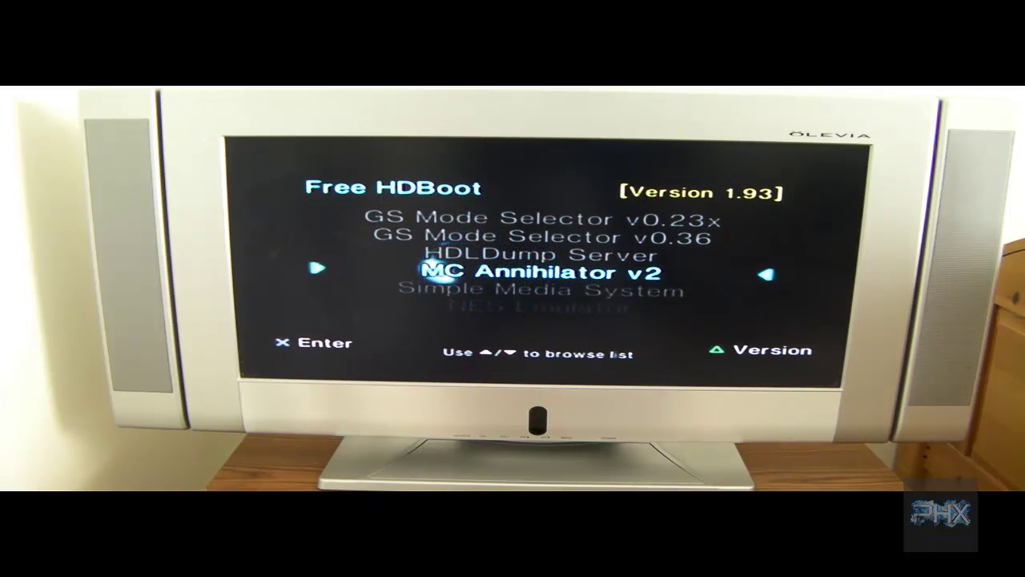
key("Down")
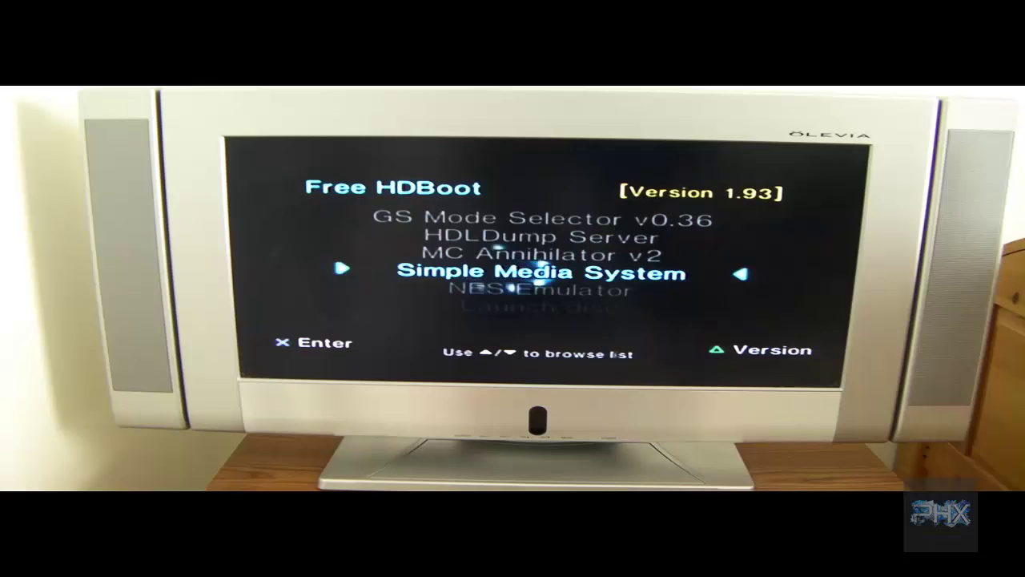
key("Down")
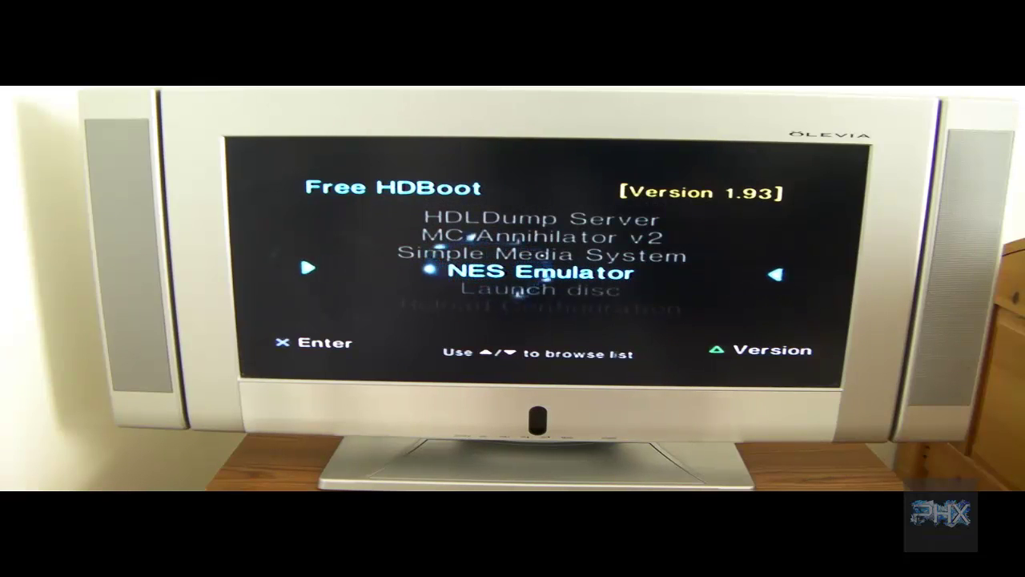
key("Down")
key("Down")
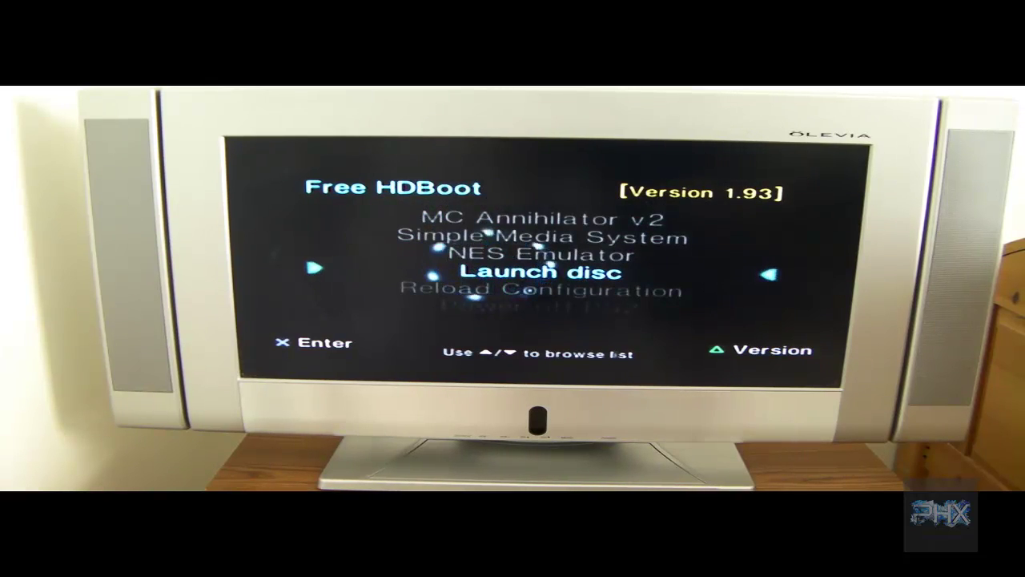
key("Down")
key("Down")
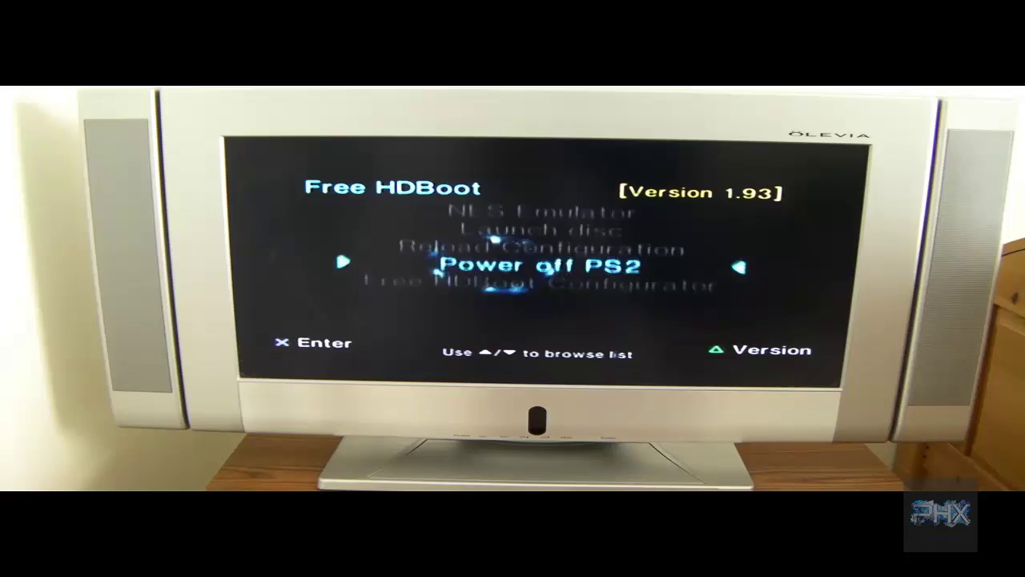
key("Up")
key("Up")
key("Up")
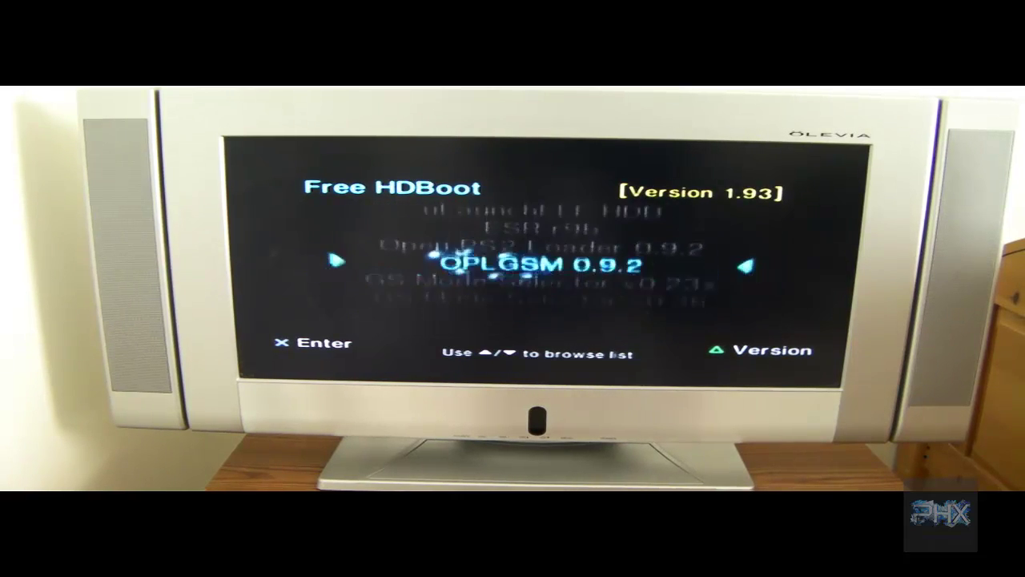
key("Up")
key("Up")
key("Up")
key("Up")
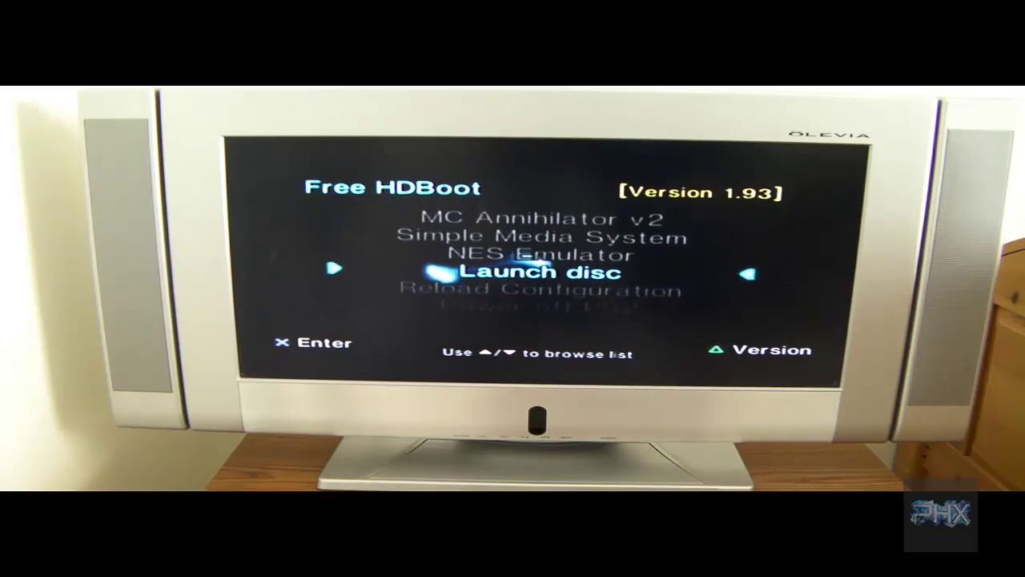
key("Up")
key("Up")
key("Up")
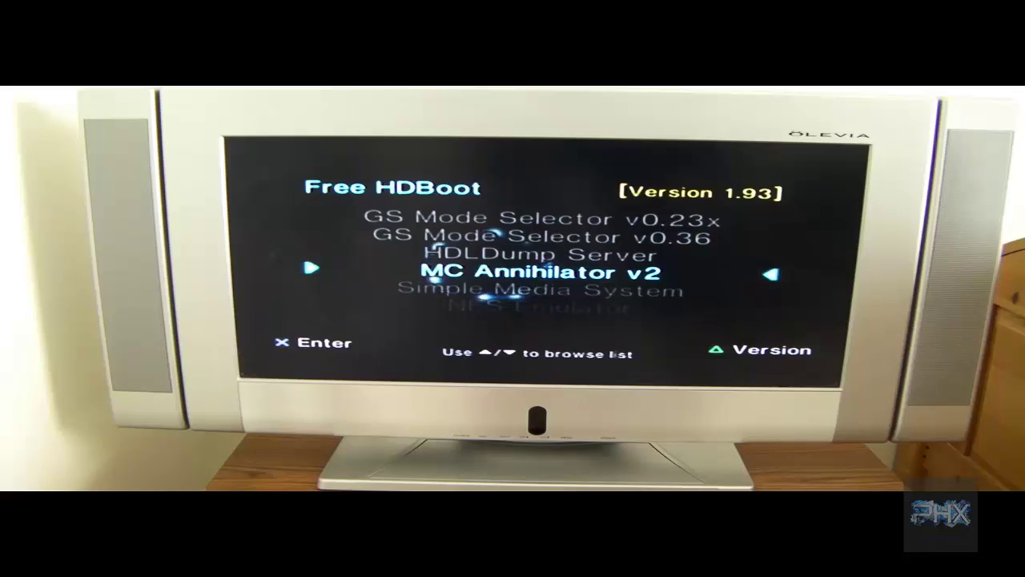
key("Up")
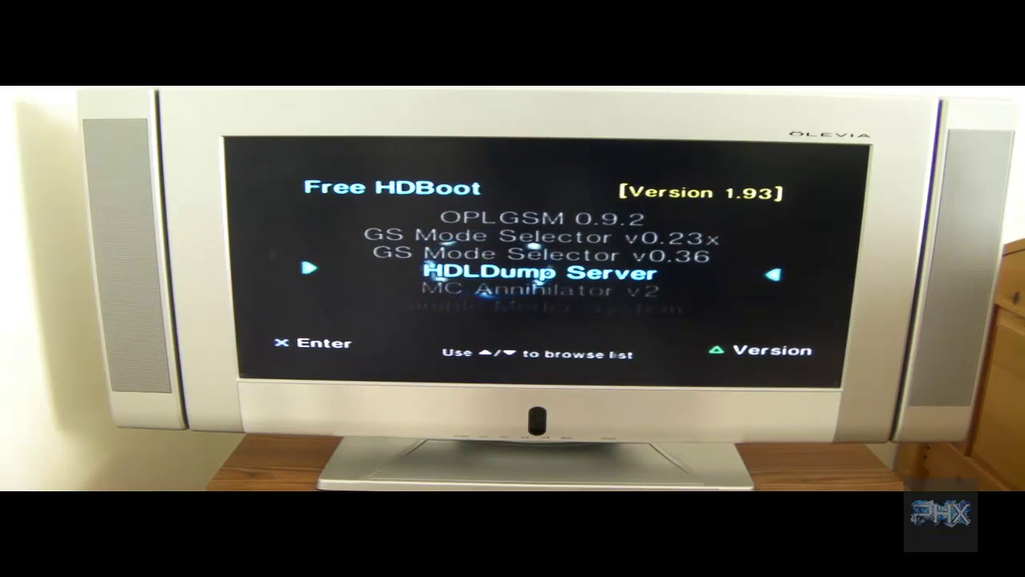
key("Up")
key("Up")
key("Return")
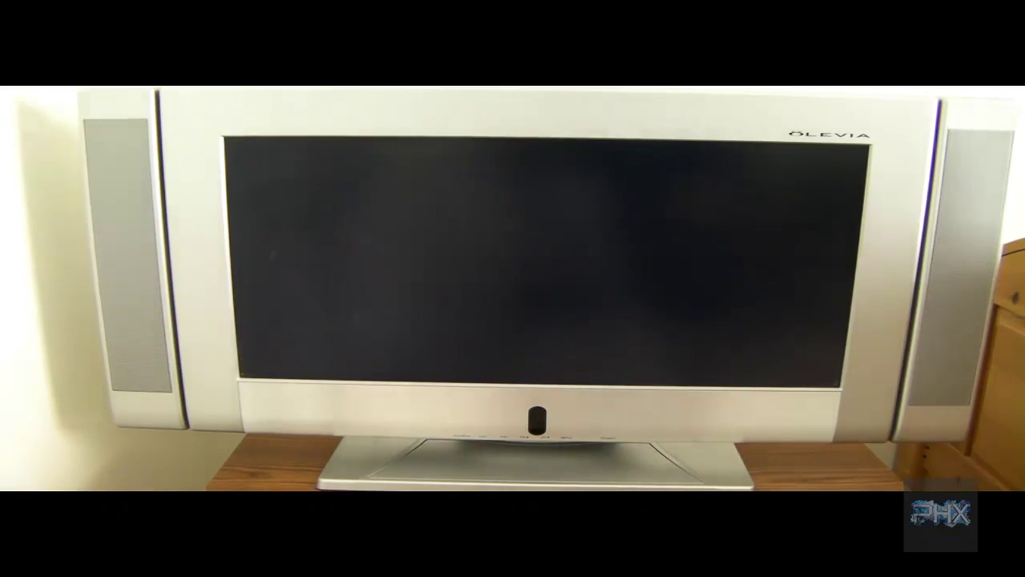